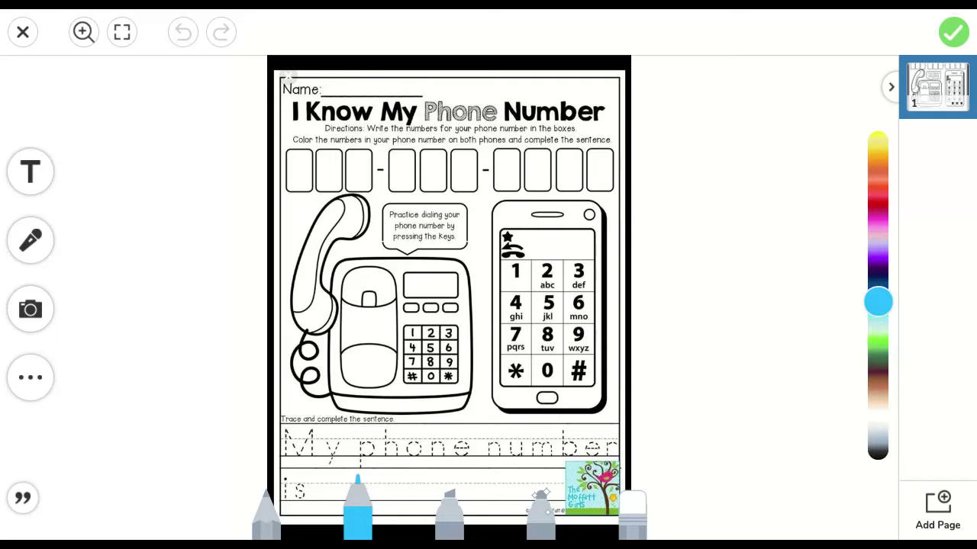
left_click(34, 501)
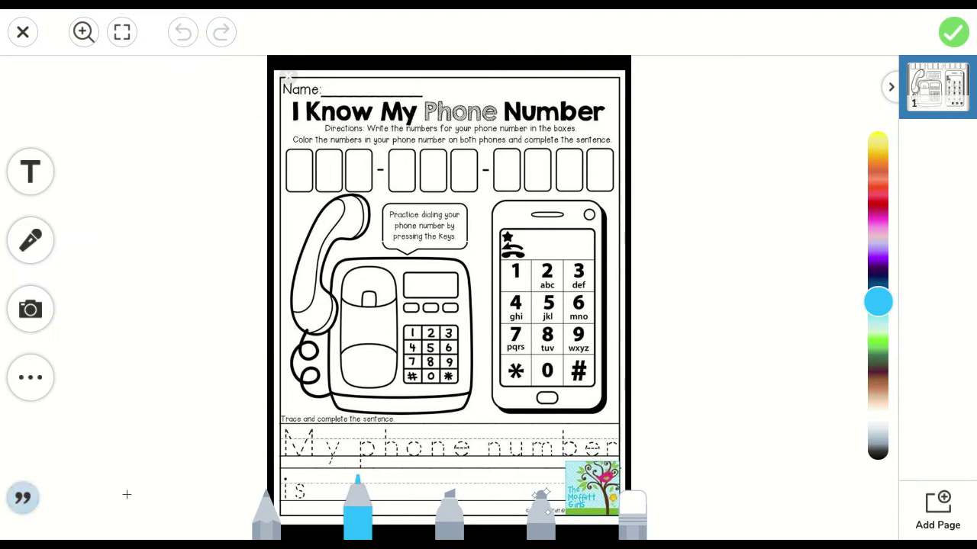
left_click(26, 497)
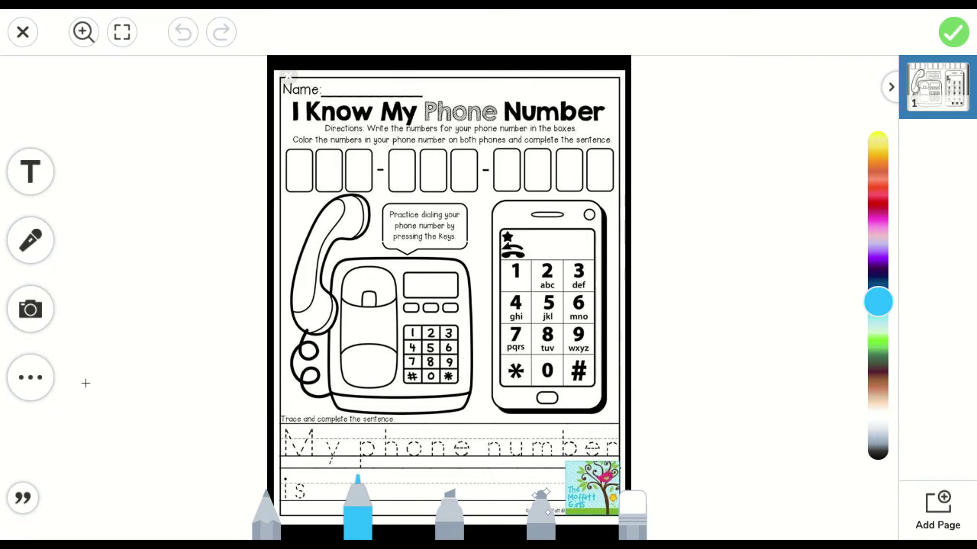
left_click(31, 309)
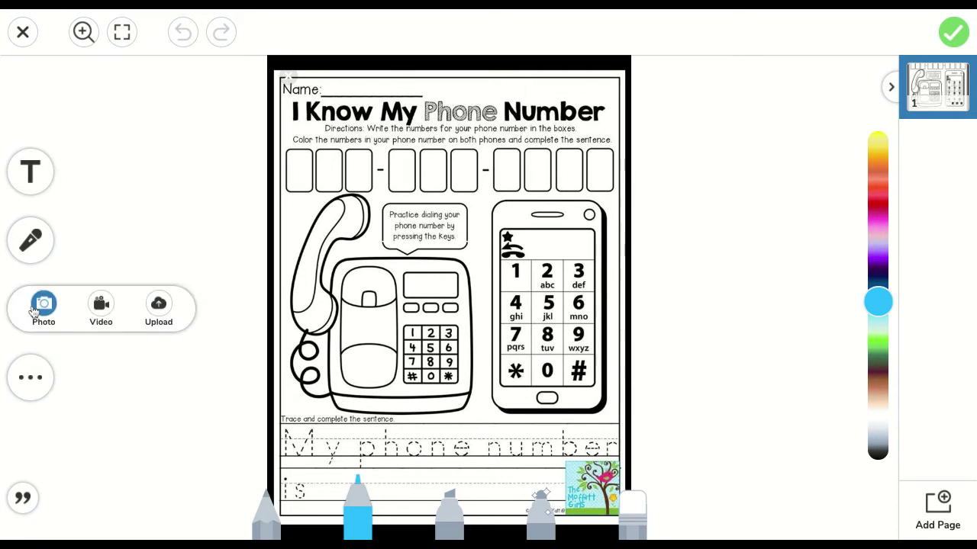
Step: Record a spoken explanation over the phone number worksheet and finish the recording
left_click(35, 251)
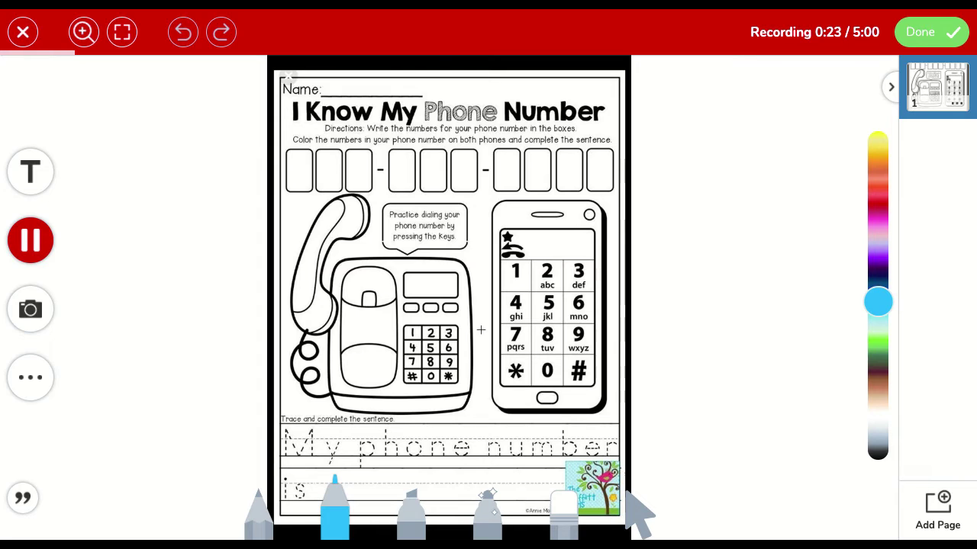
left_click(952, 30)
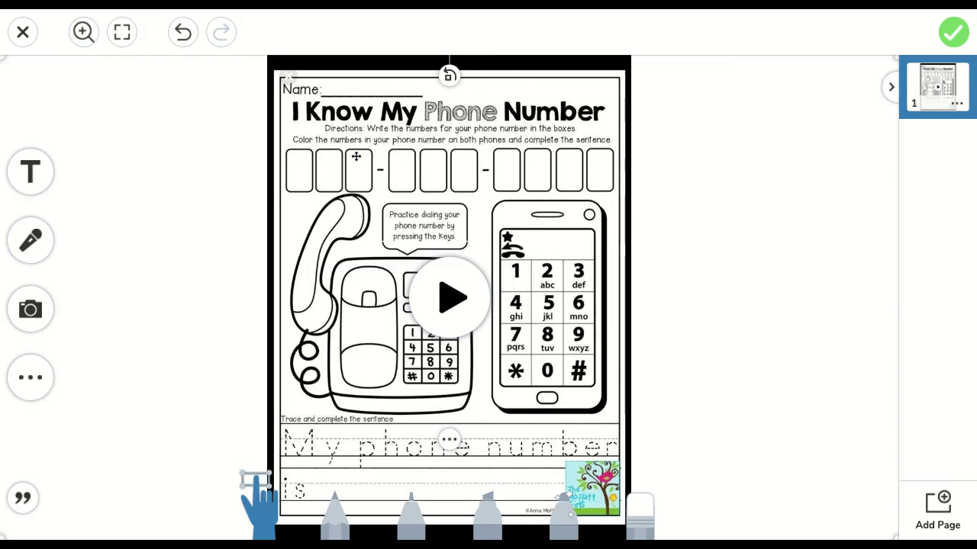
Step: Shrink the recorded video from full-page size to a small thumbnail near the worksheet's upper corner
left_click_drag(356, 156, 290, 167)
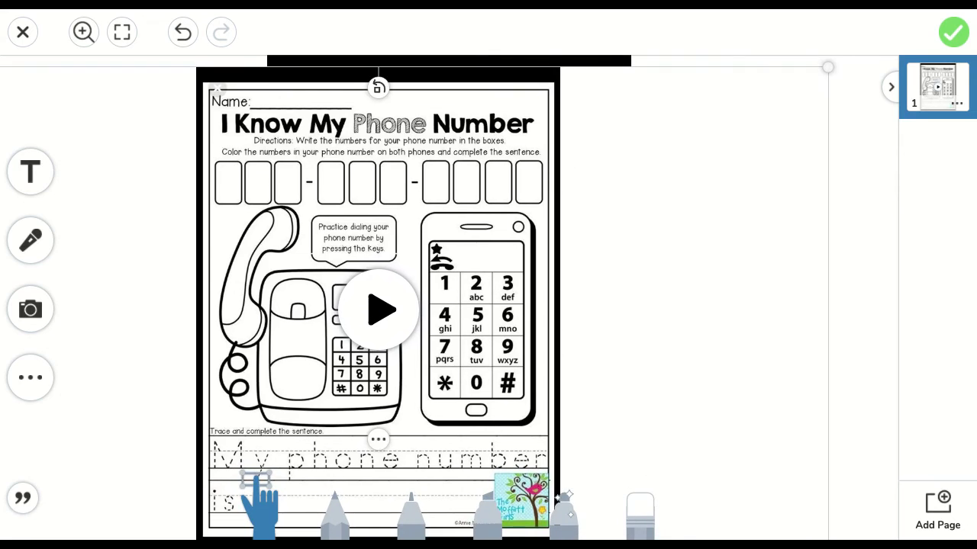
left_click_drag(467, 338, 468, 118)
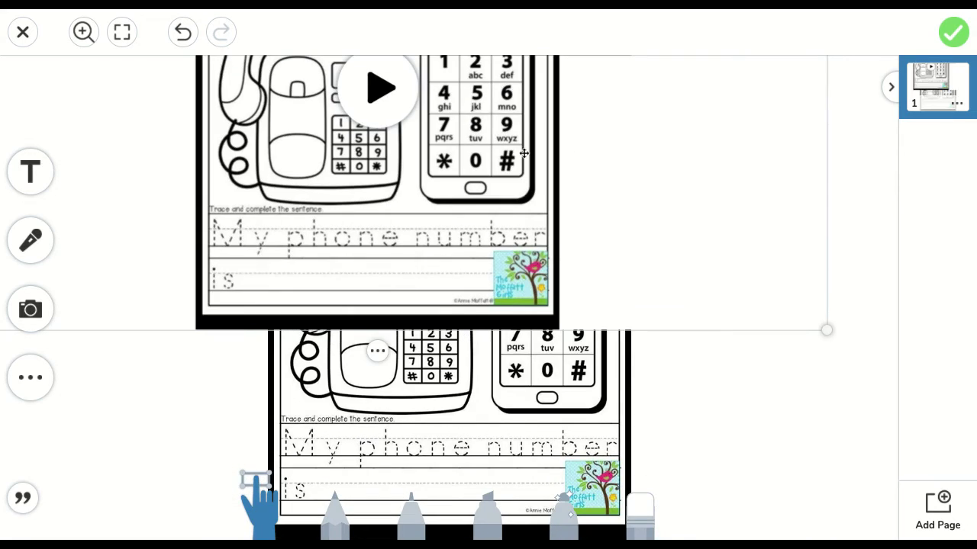
left_click_drag(522, 175, 472, 203)
left_click_drag(784, 363, 231, 168)
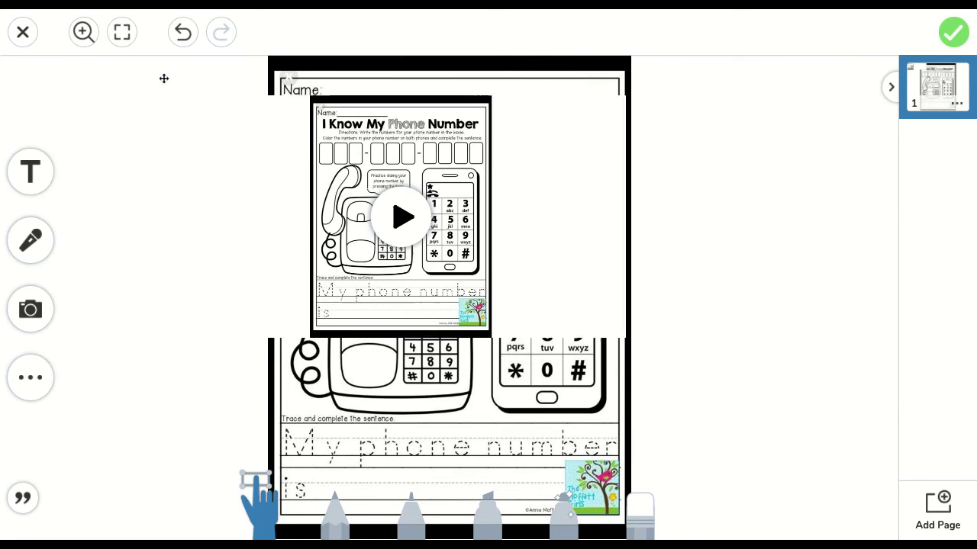
left_click_drag(632, 340, 287, 153)
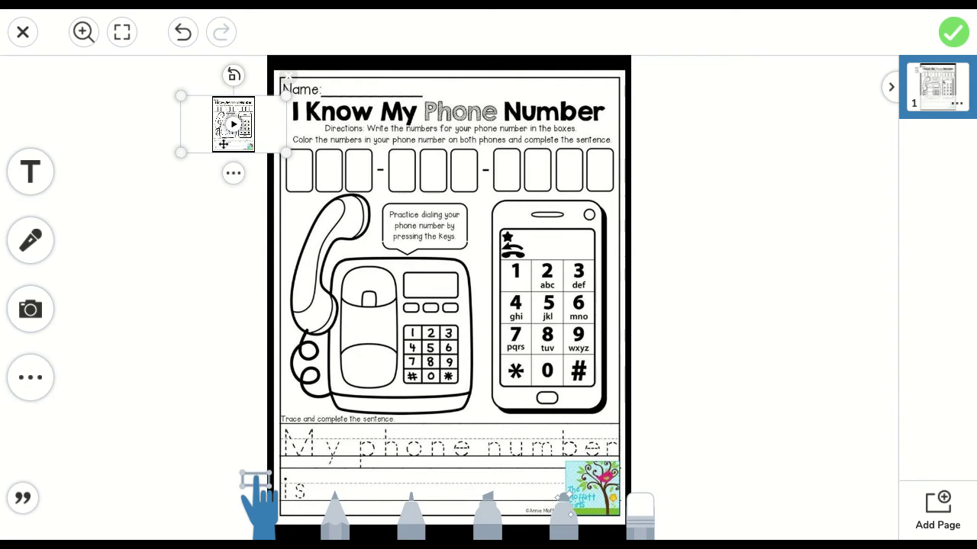
Step: Place the video thumbnail in the blank area beside the worksheet's title, enlarge it slightly and lock it
left_click_drag(220, 136, 733, 125)
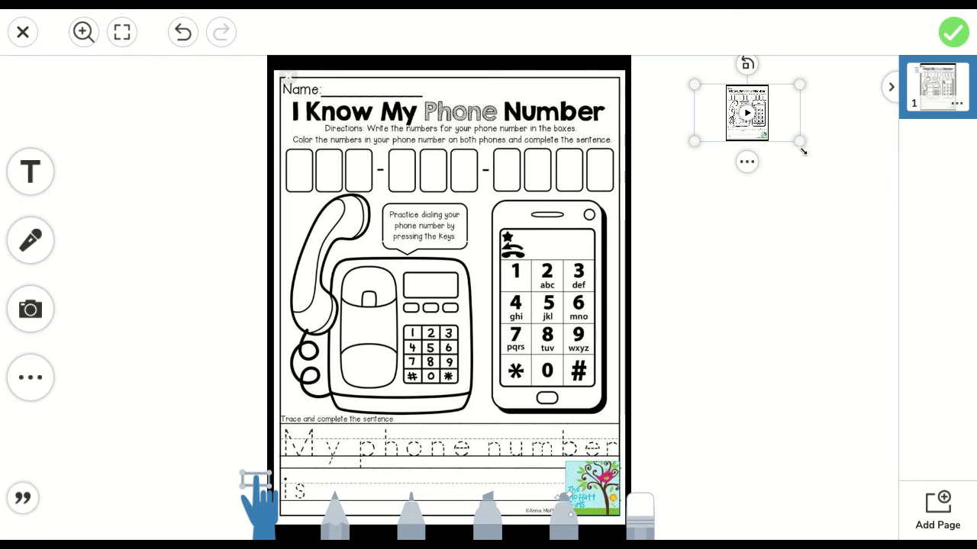
left_click_drag(800, 141, 791, 156)
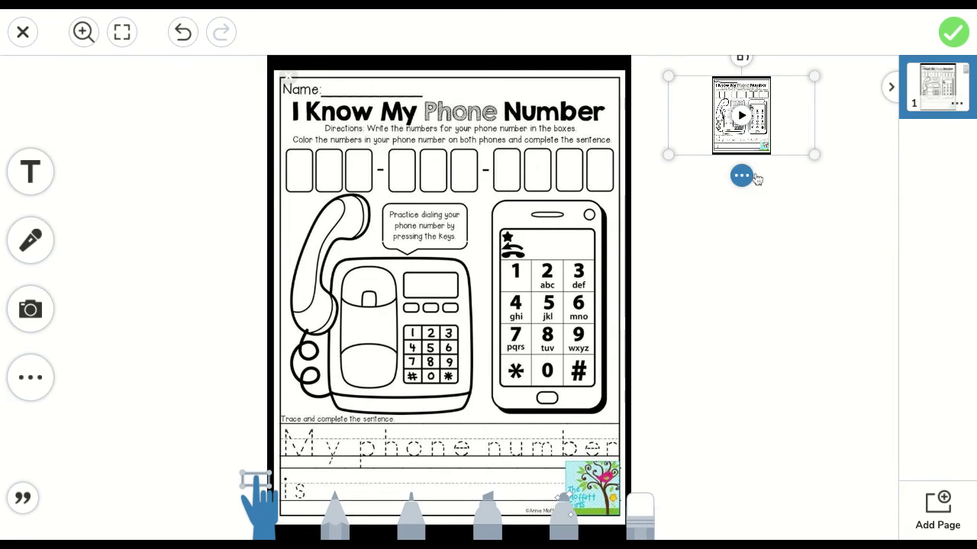
left_click(754, 179)
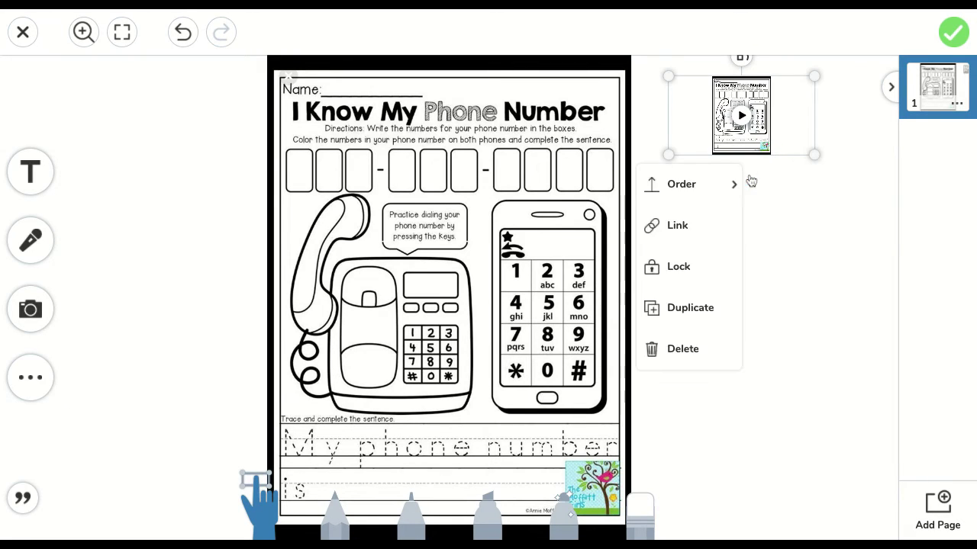
left_click(714, 261)
Step: Insert a straight blue arrow shape and place it in the blank area below the video thumbnail
left_click(31, 377)
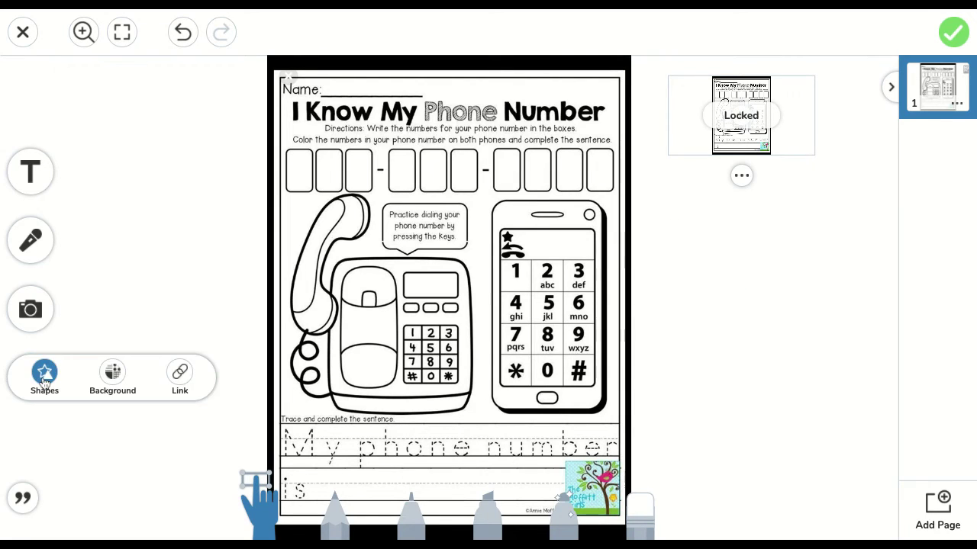
left_click(43, 381)
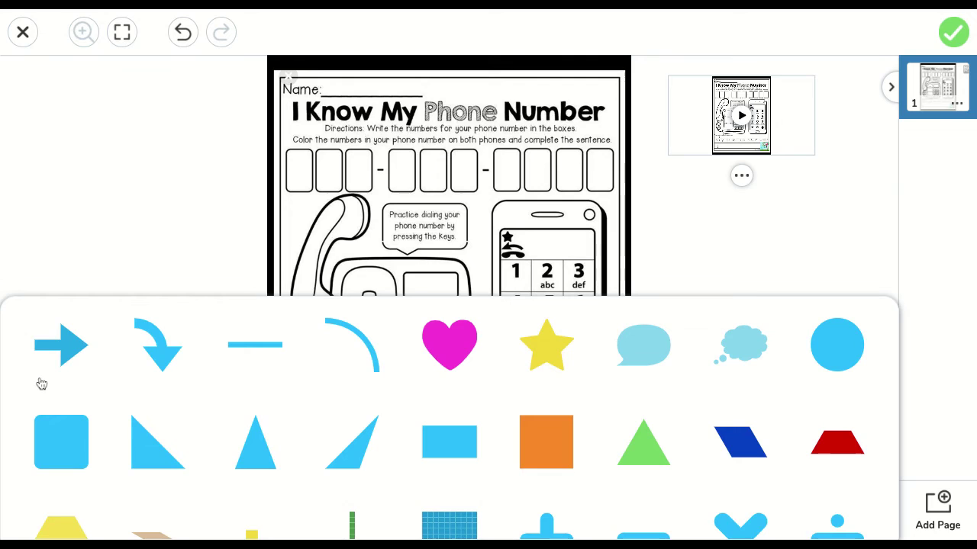
left_click(79, 348)
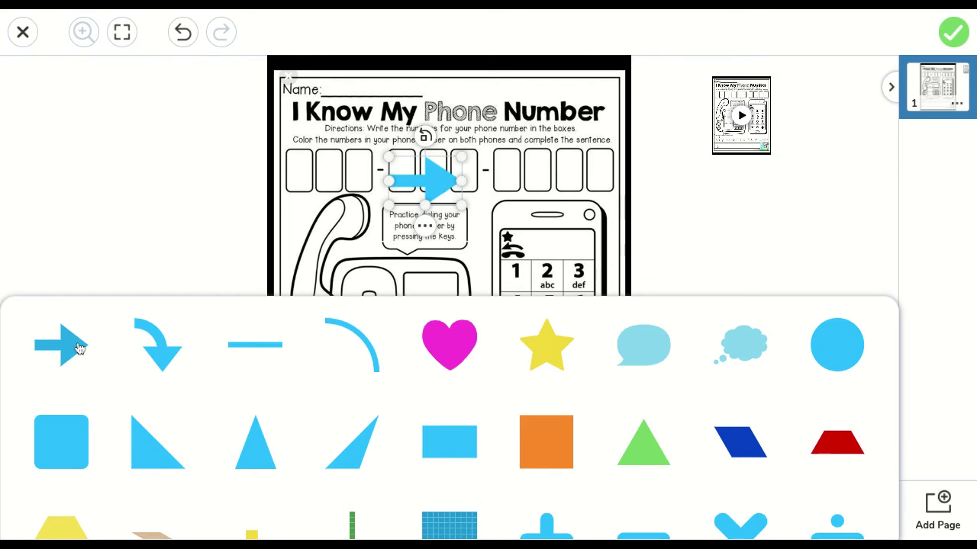
left_click_drag(422, 179, 751, 257)
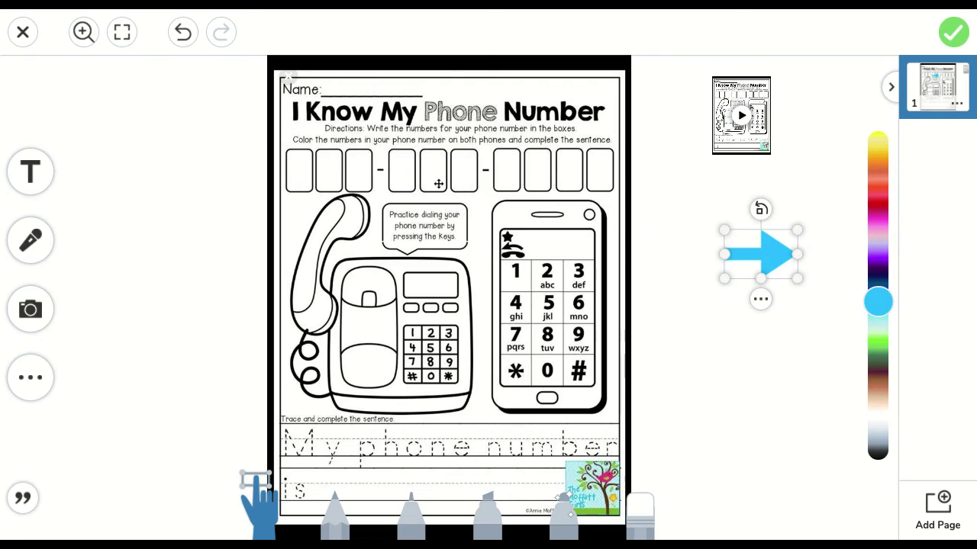
Step: Rotate and position the arrow so it points up at the video thumbnail, and lock it
left_click_drag(758, 213, 772, 196)
left_click_drag(755, 252, 756, 252)
left_click(801, 236)
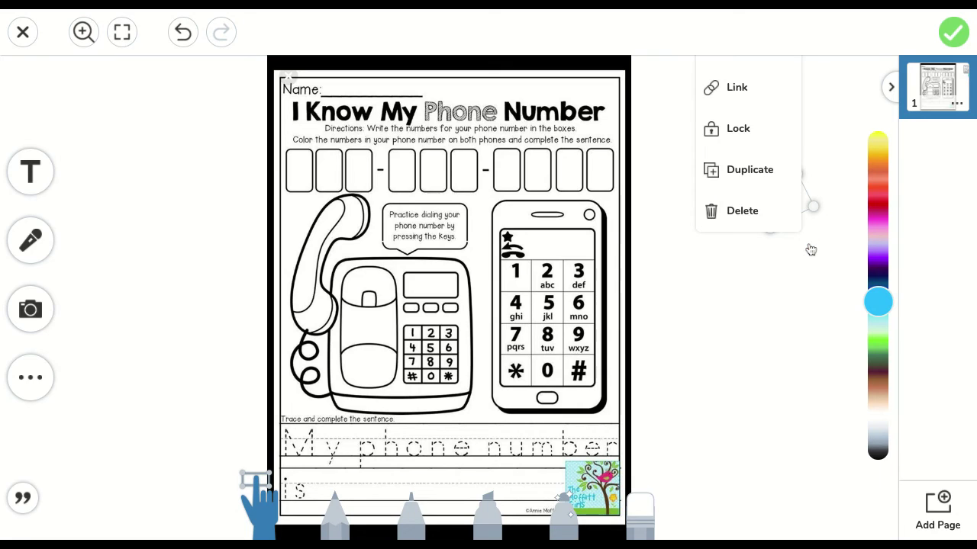
left_click(734, 127)
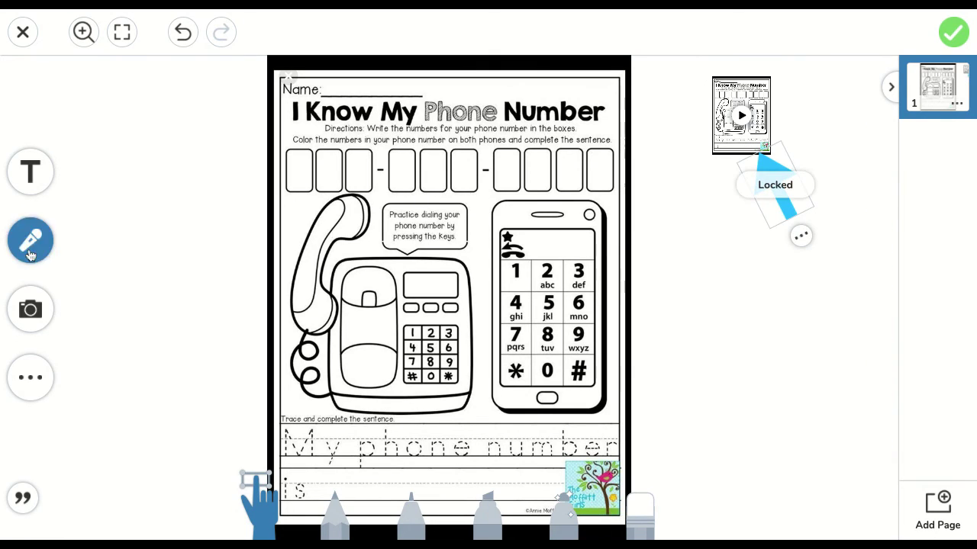
Step: Add a text label reading "click me!" and shrink it in the blank area below the arrow
left_click(31, 171)
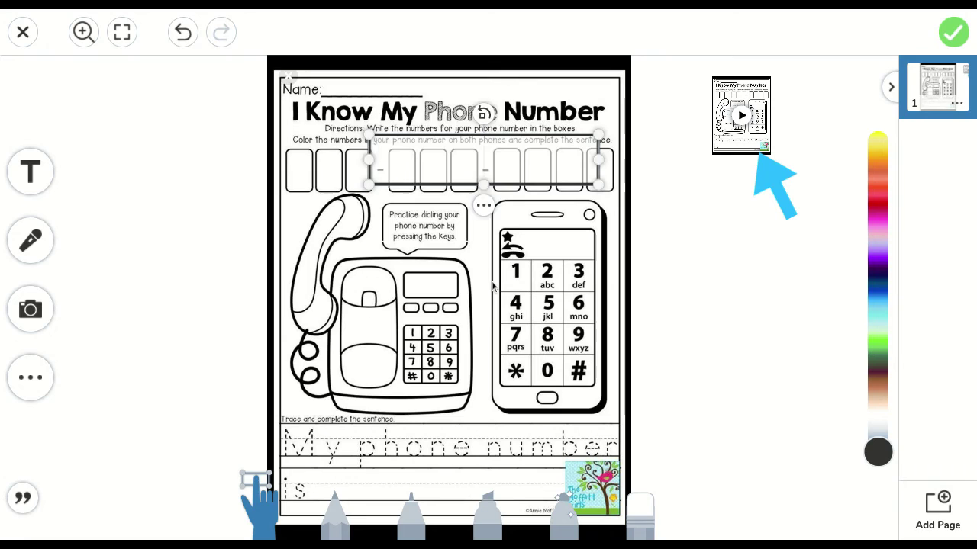
type("click me")
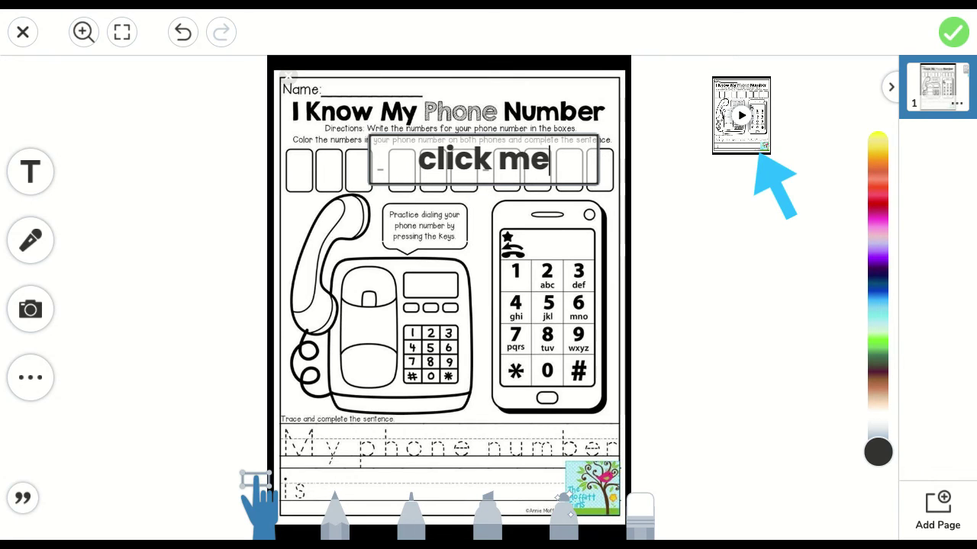
type("!")
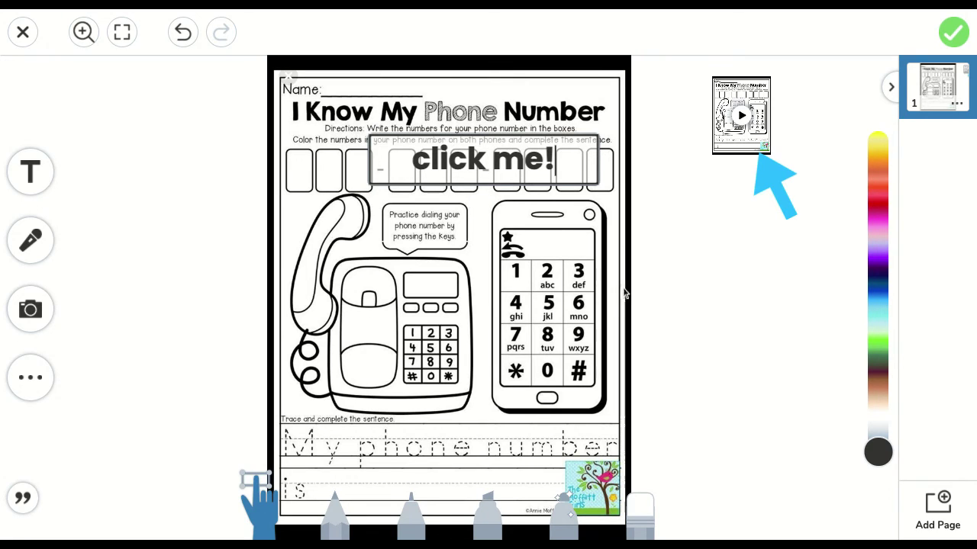
left_click(726, 308)
left_click_drag(483, 159, 721, 257)
left_click(609, 229)
left_click(733, 271)
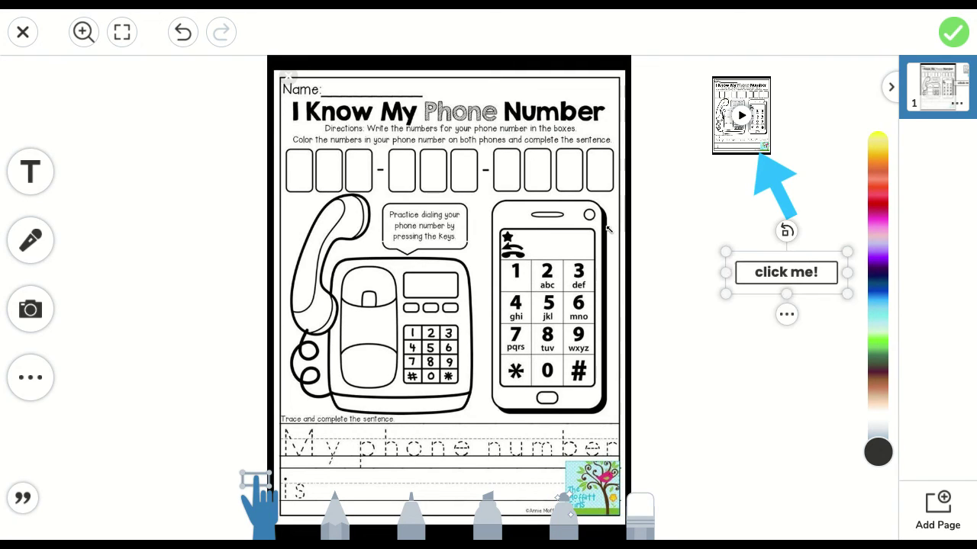
Step: Move the "click me!" label directly above the video thumbnail and lock it
left_click_drag(764, 274, 731, 82)
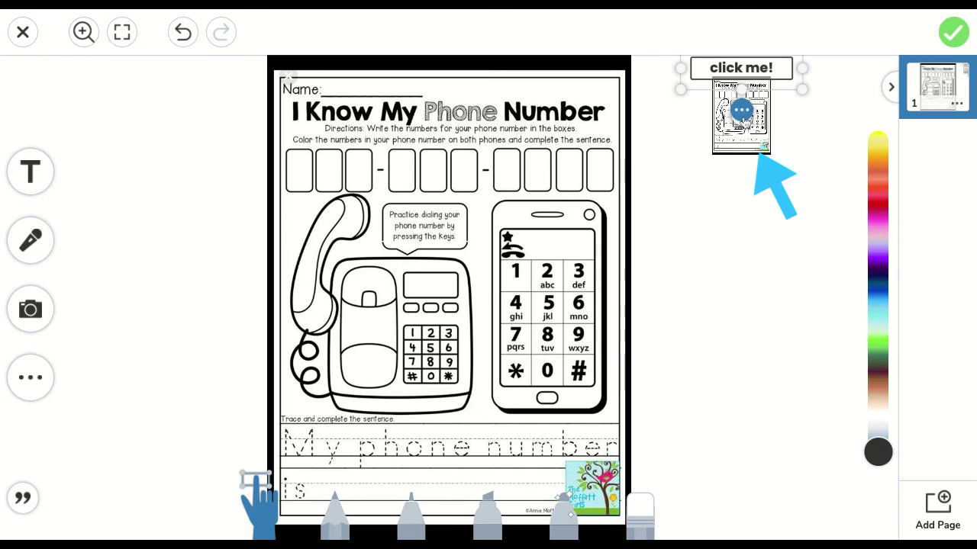
left_click(741, 109)
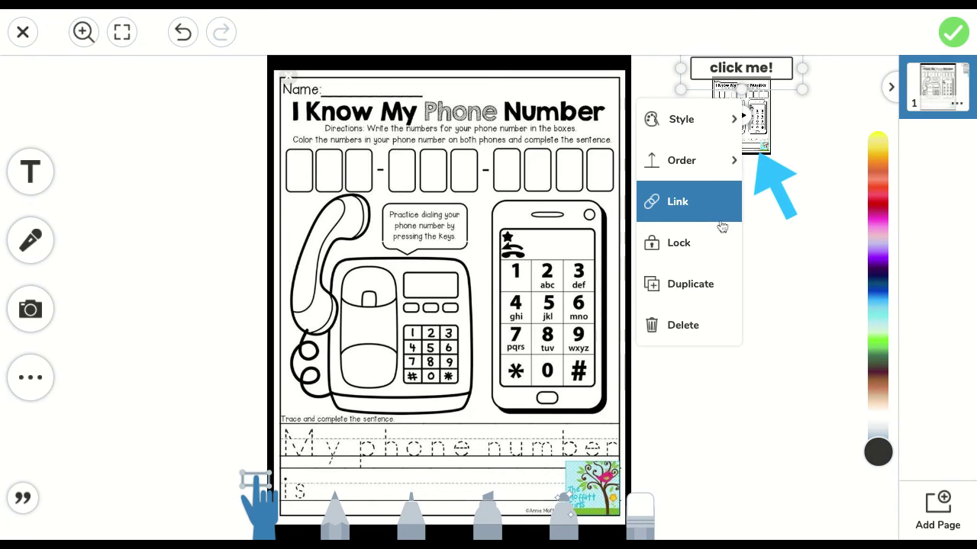
left_click(681, 160)
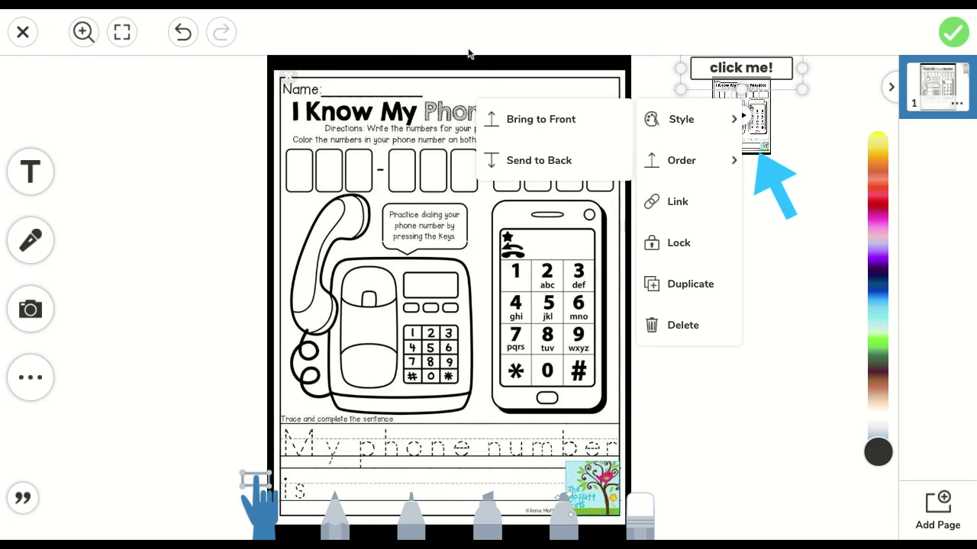
left_click(679, 255)
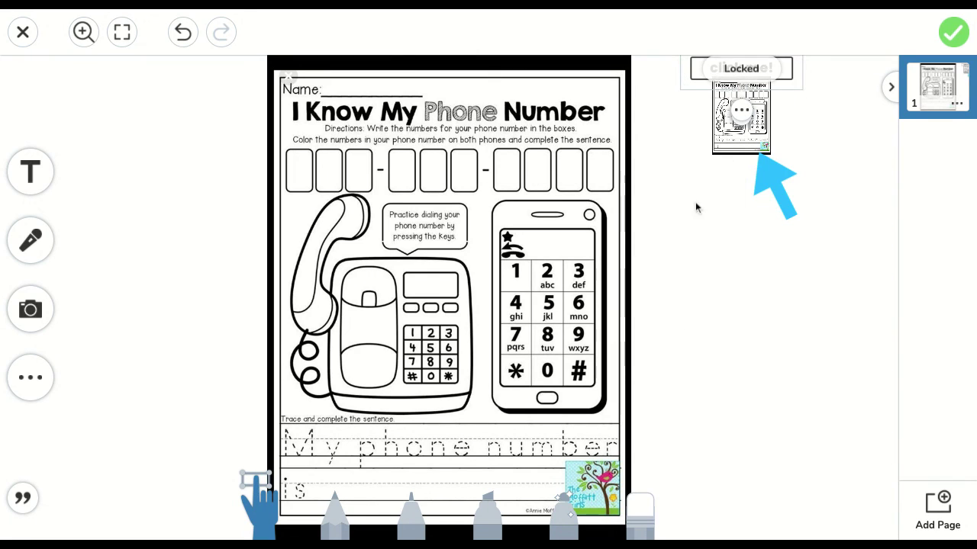
Step: Play the start of the recorded video in its thumbnail to check it, and pause it
left_click(744, 120)
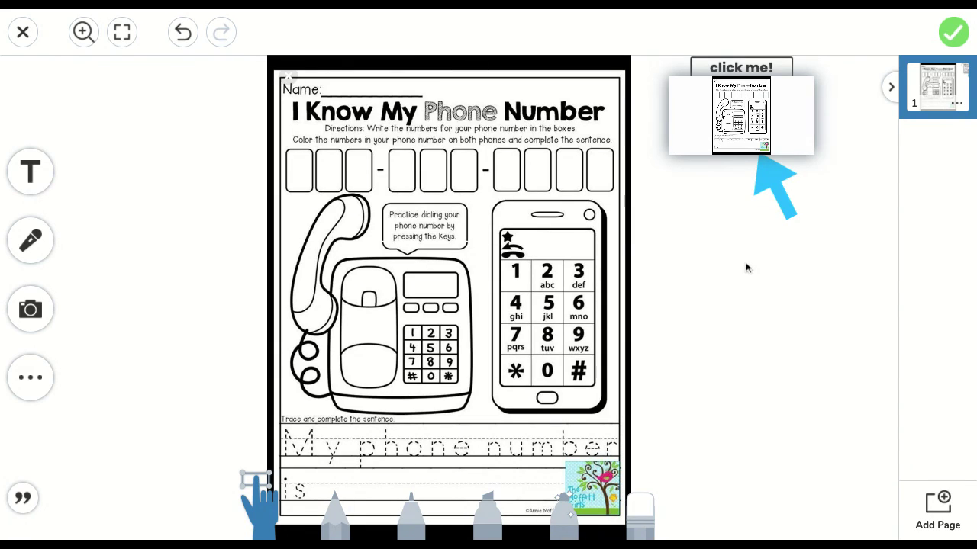
mouse_move(768, 127)
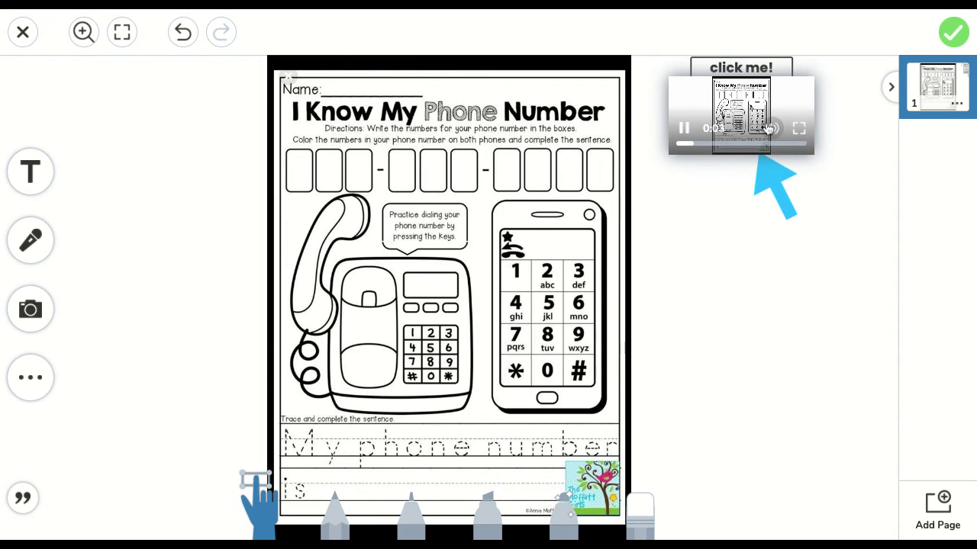
left_click(684, 130)
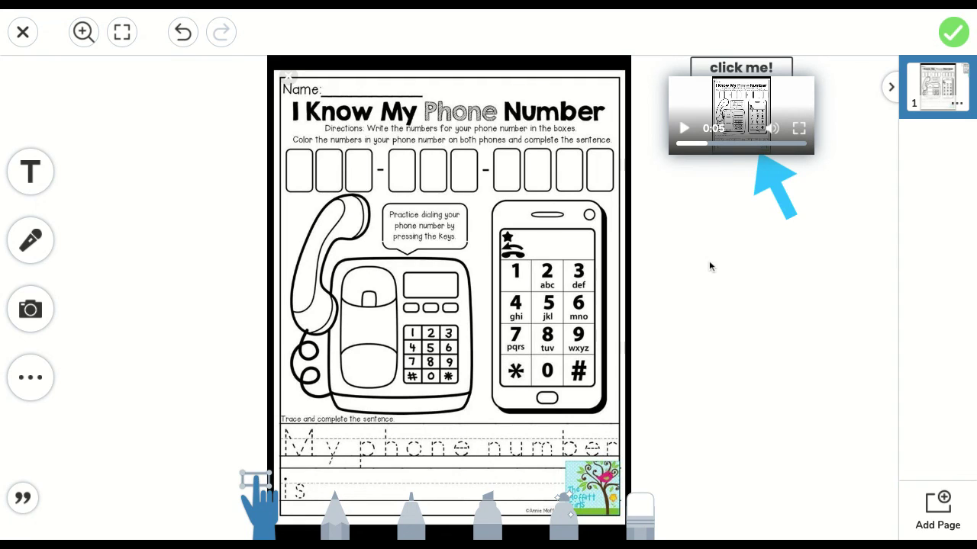